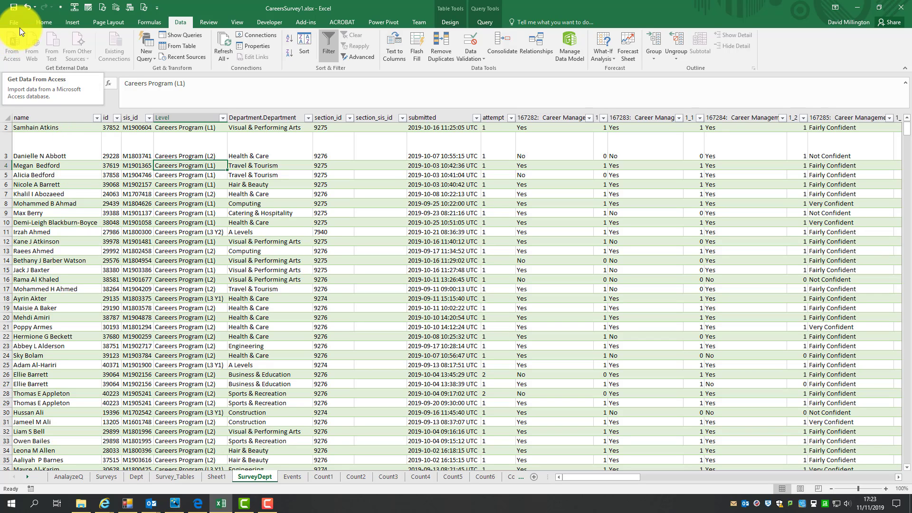
- Create a PivotTable from the Merge1 range, placing it on the existing AnalyzeQ worksheet at cell A180
left_click(70, 20)
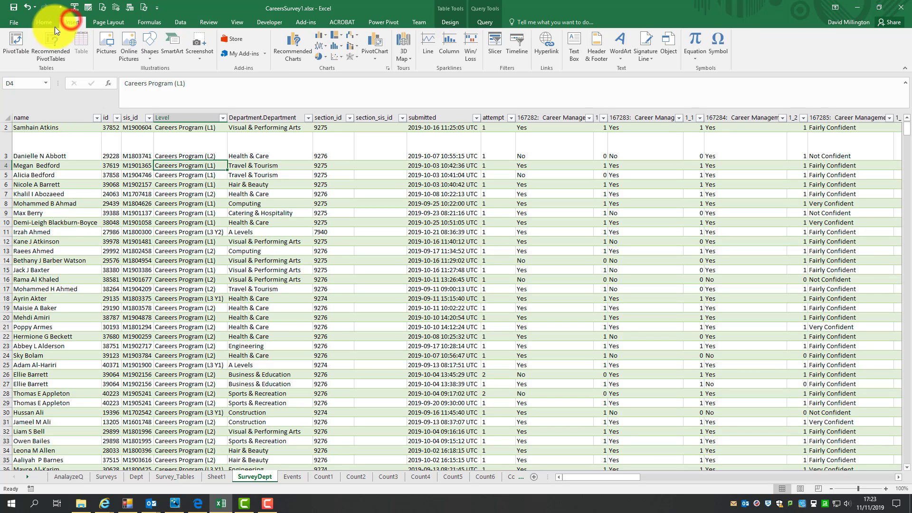
left_click(14, 42)
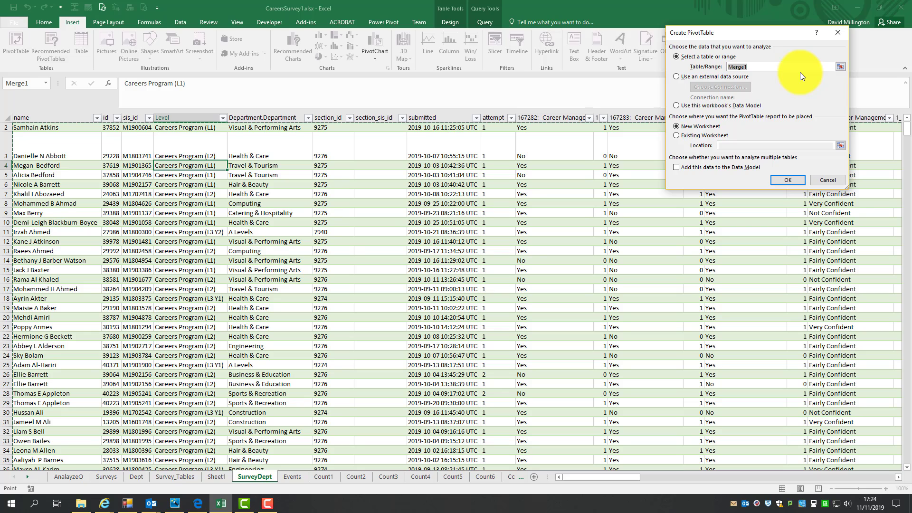
left_click(754, 68)
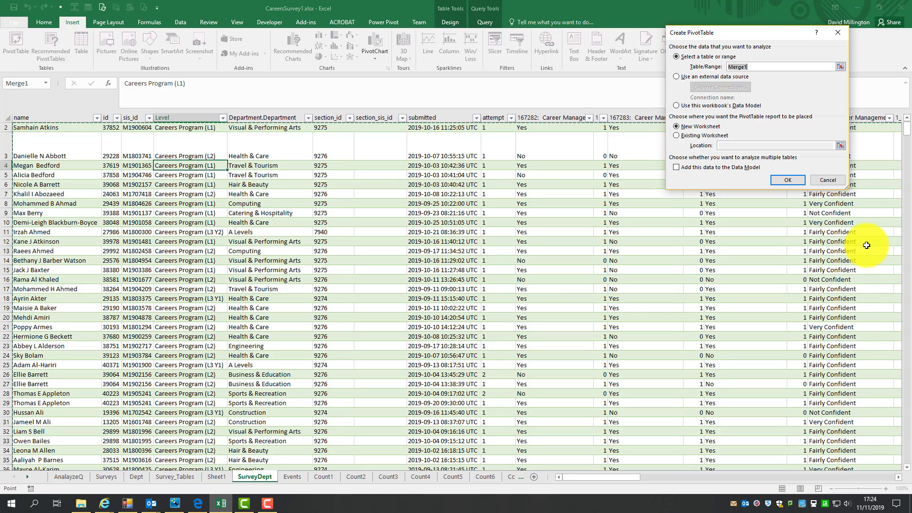
left_click(677, 136)
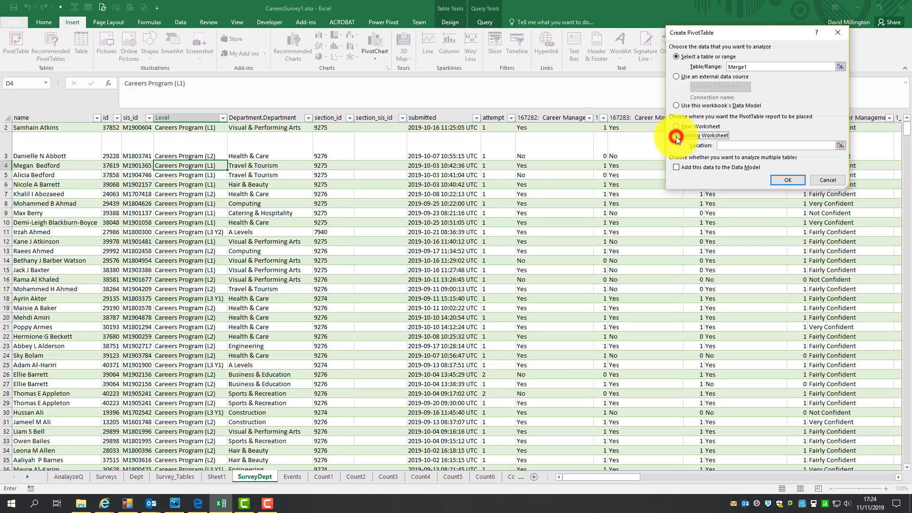
left_click(726, 144)
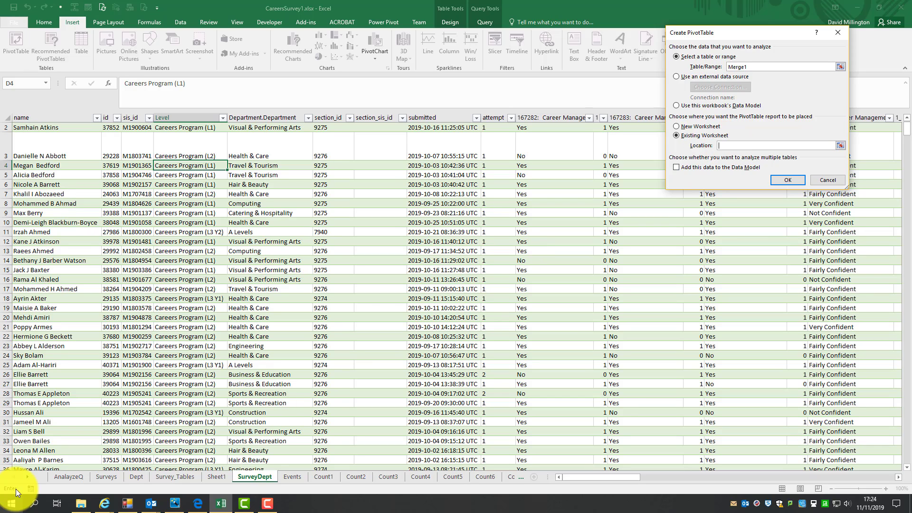
left_click(64, 477)
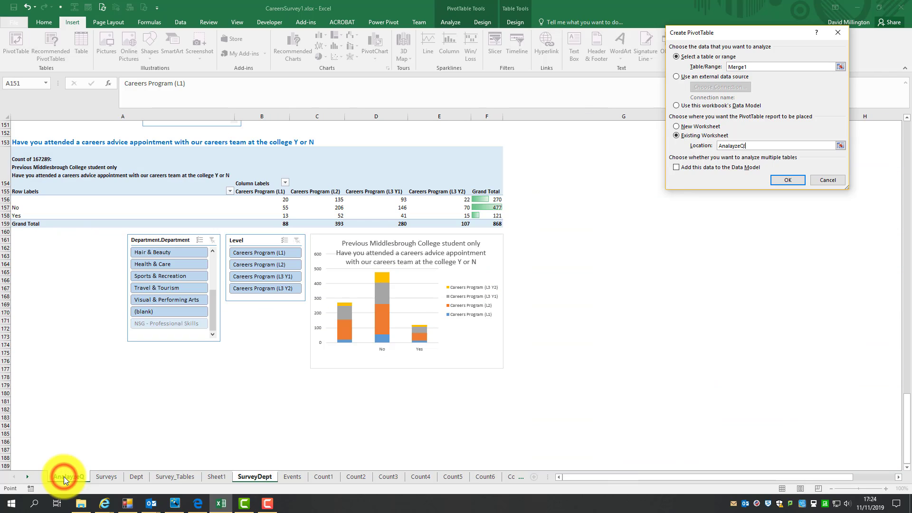
left_click(23, 392)
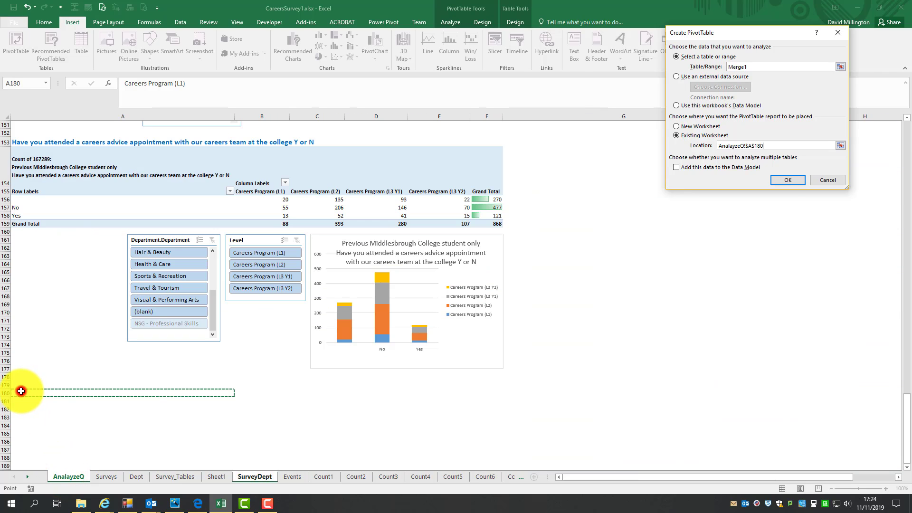
left_click(785, 180)
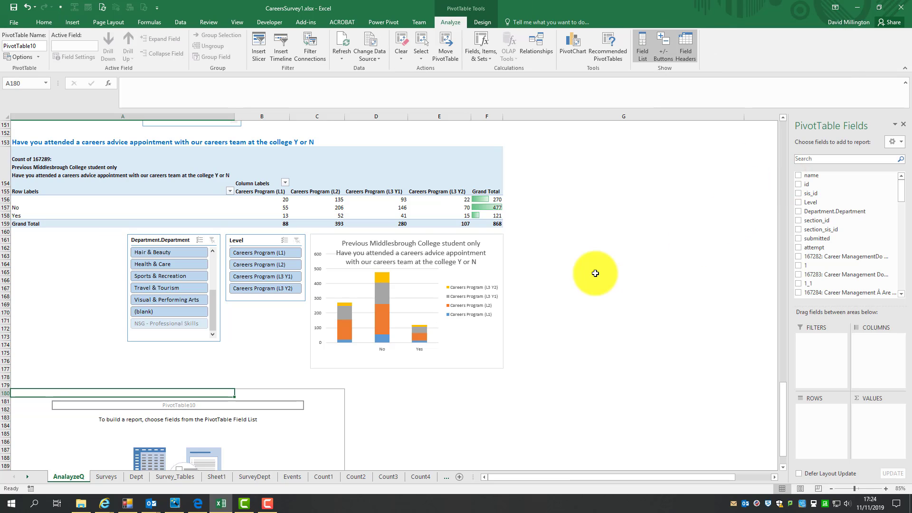
- Add the Level field to the new PivotTable and move it into the column area
scroll(572, 391, "down", 3)
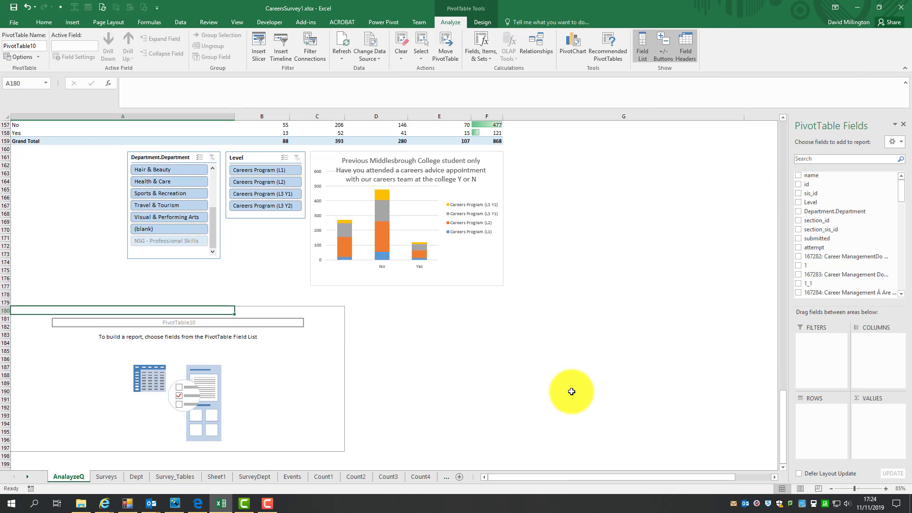
left_click(284, 309)
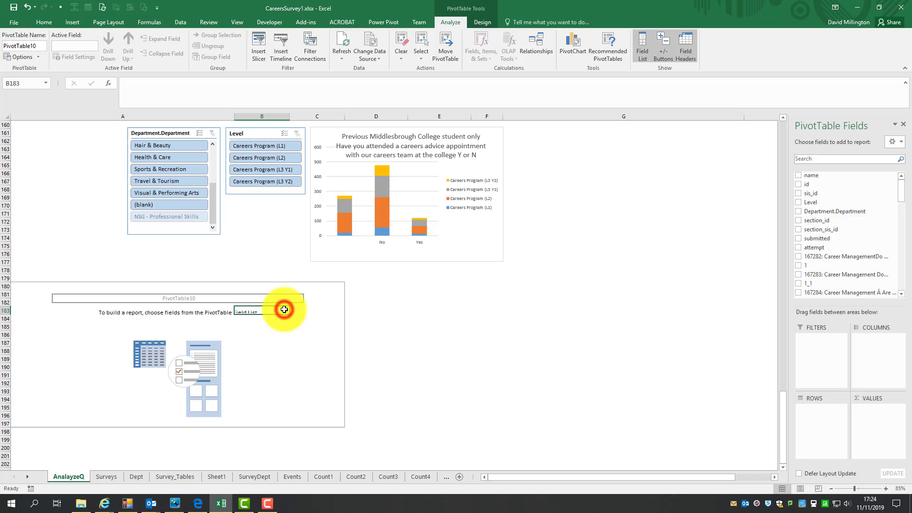
left_click(315, 305)
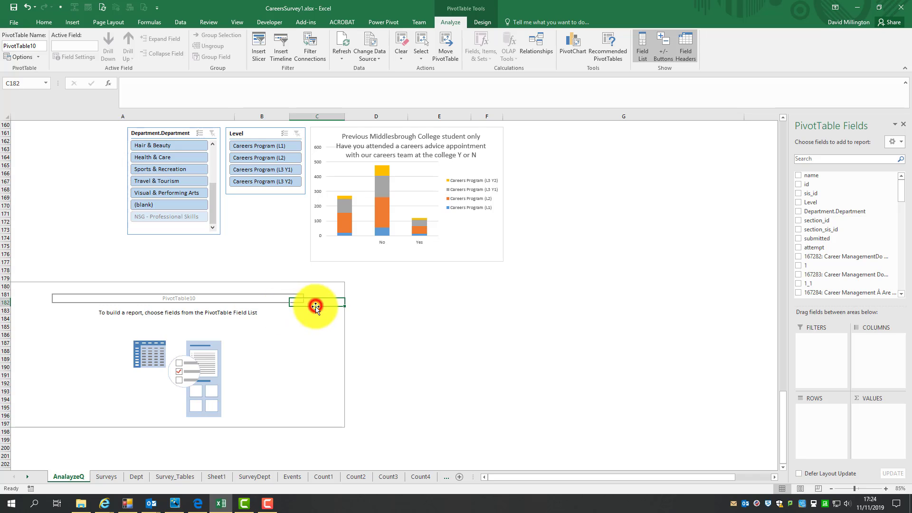
left_click(83, 314)
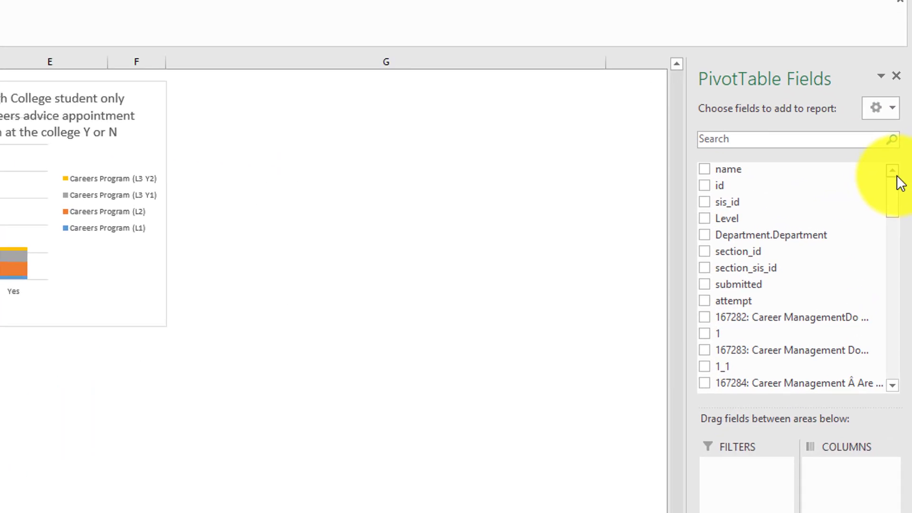
left_click_drag(902, 184, 895, 152)
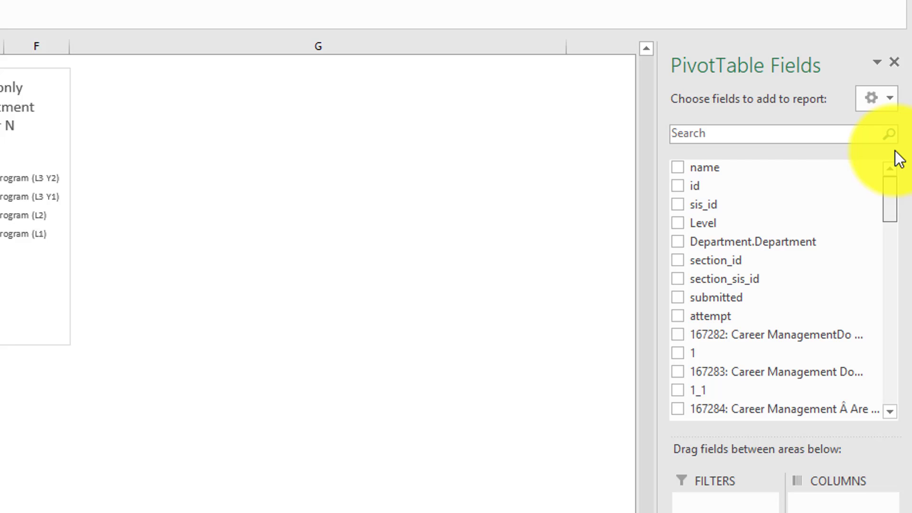
left_click(680, 222)
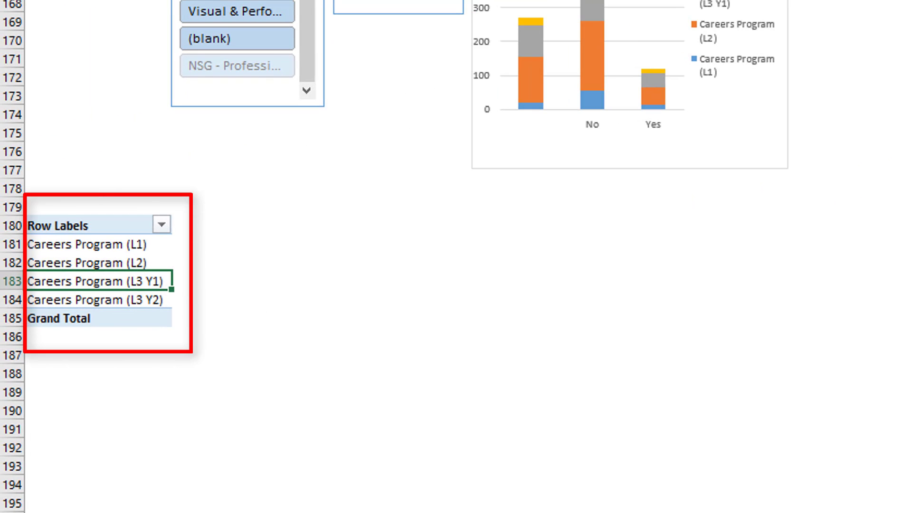
scroll(456, 256, "up", 1)
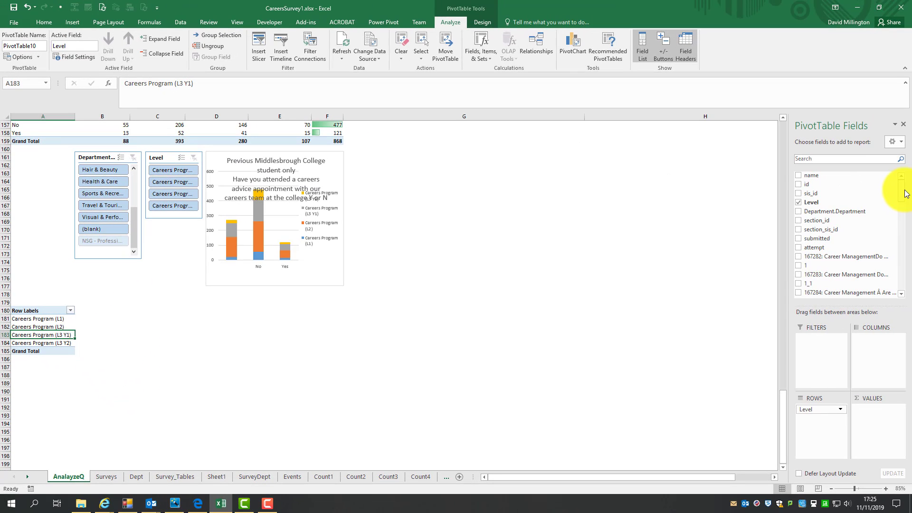
left_click_drag(810, 409, 868, 340)
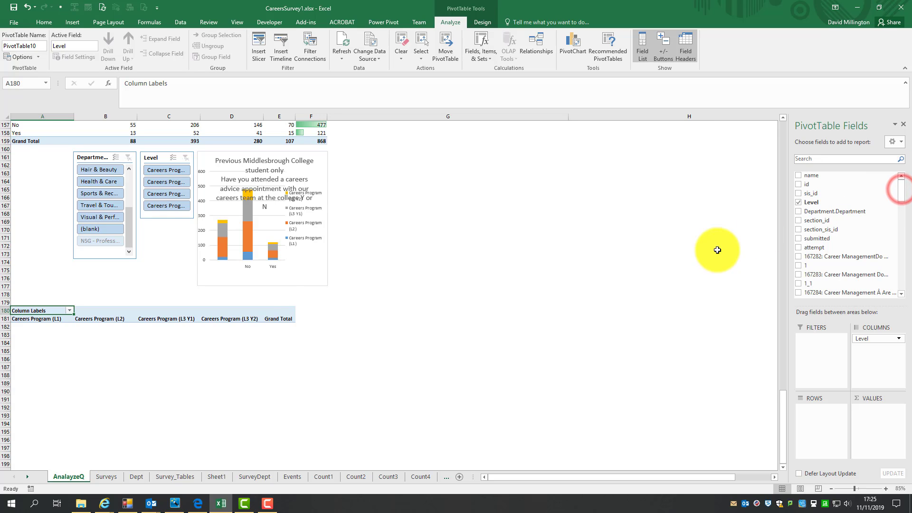
- Add the 167299: Higher Education 'Do you know all the different routes into higher education?' field as rows and as a counted value
scroll(702, 256, "up", 4)
scroll(703, 263, "up", 2)
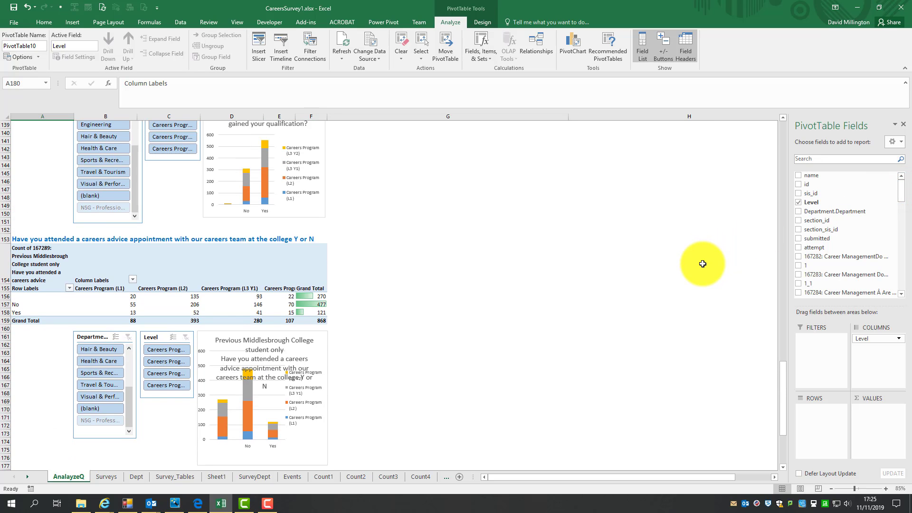
scroll(702, 264, "up", 3)
scroll(702, 264, "down", 6)
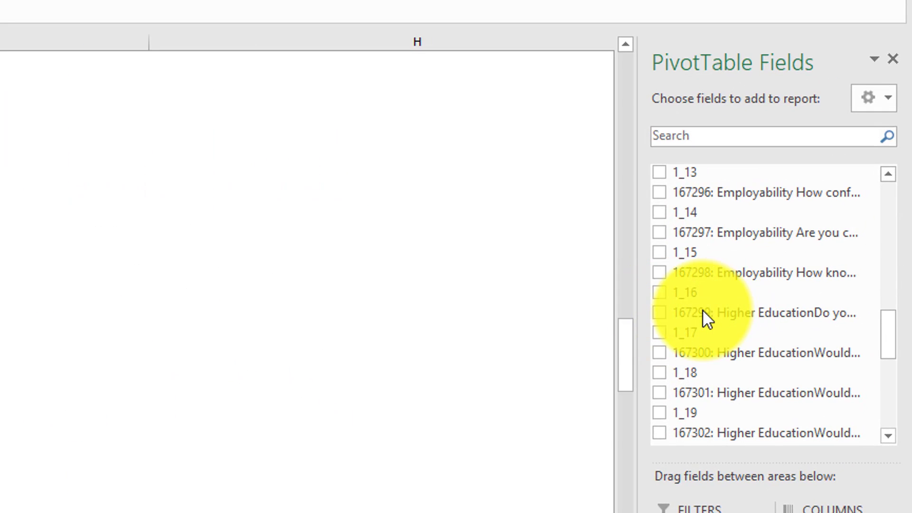
left_click_drag(702, 311, 702, 335)
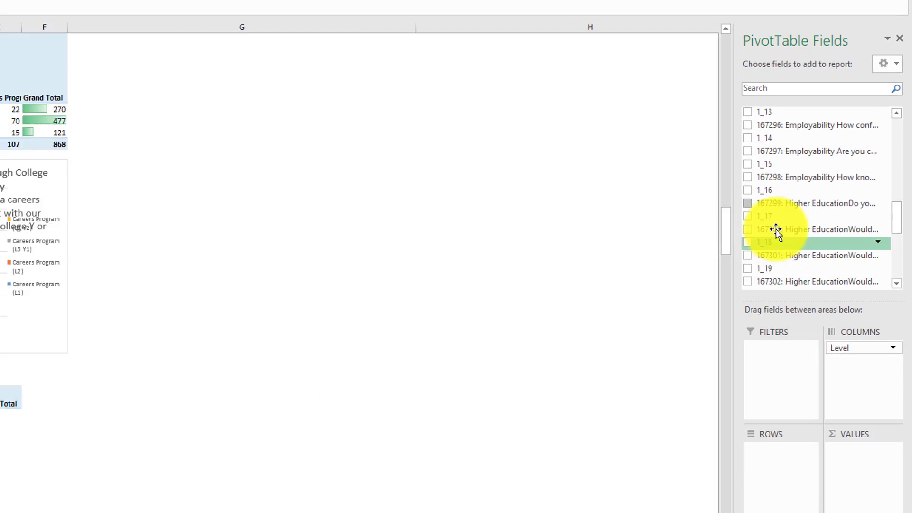
left_click(765, 184)
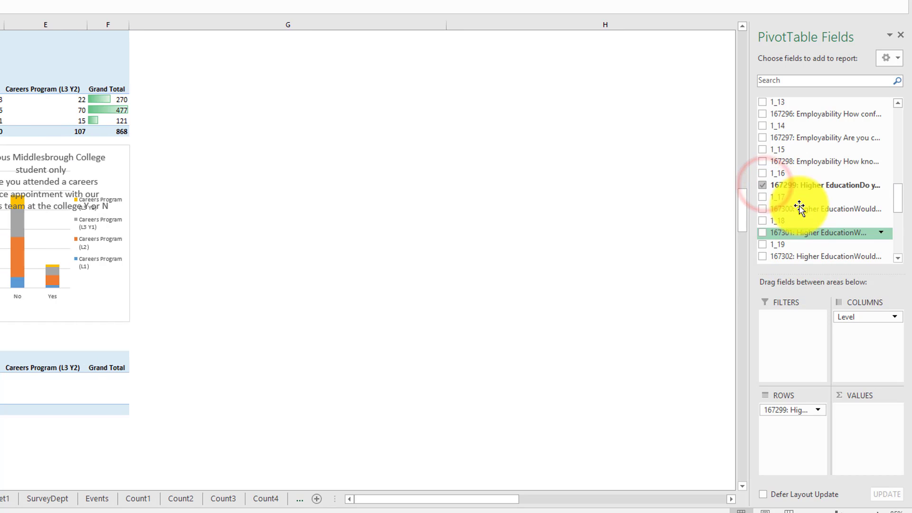
left_click_drag(783, 407, 880, 418)
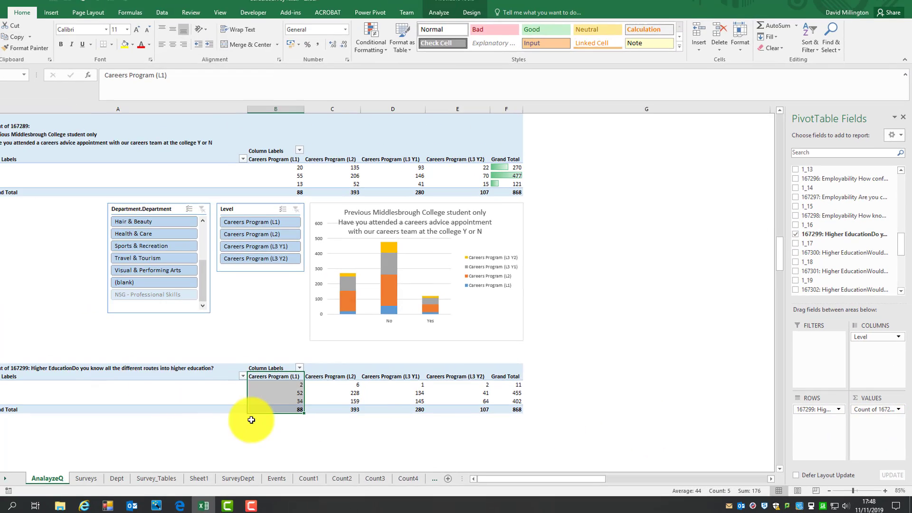
- Insert a stacked column PivotChart for the new PivotTable
left_click(242, 384)
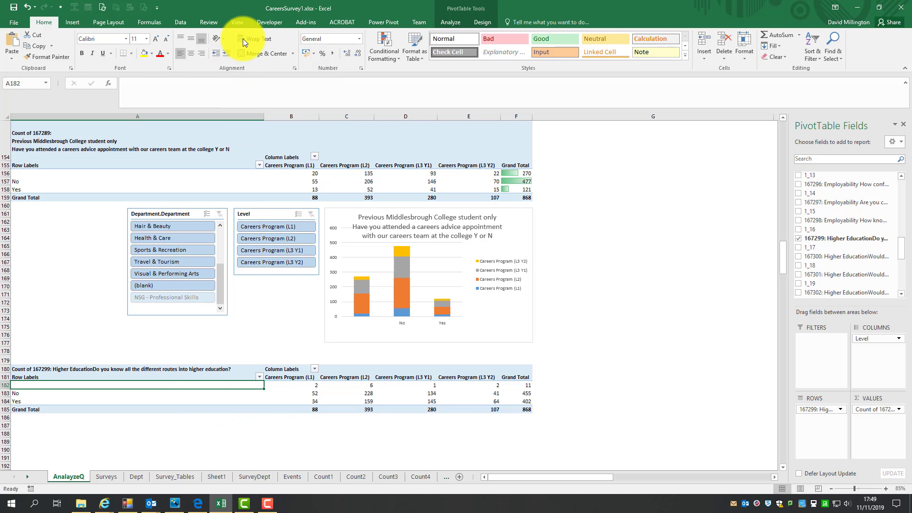
left_click(76, 22)
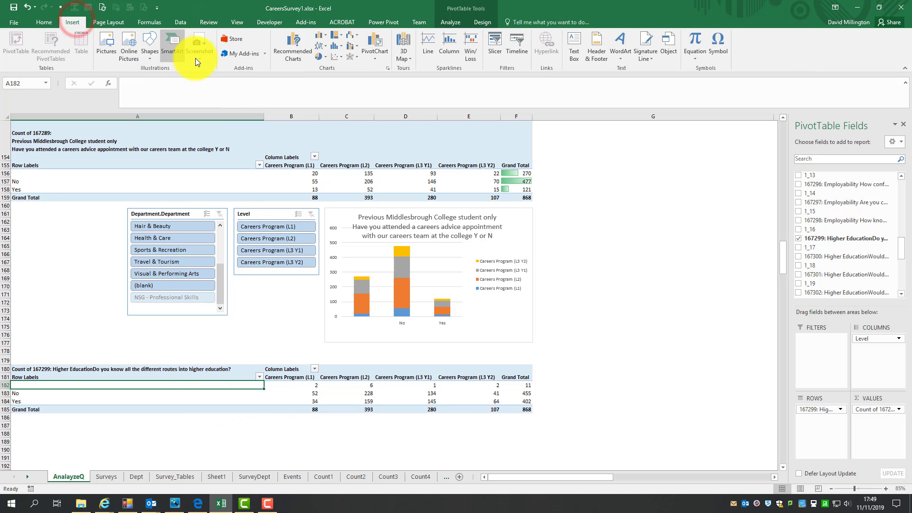
left_click(292, 47)
mouse_move(438, 298)
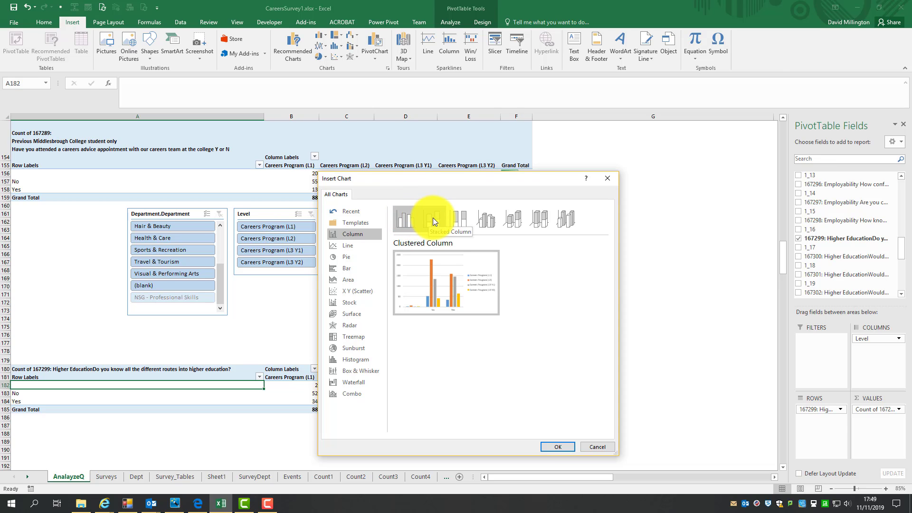
left_click(432, 218)
left_click(559, 447)
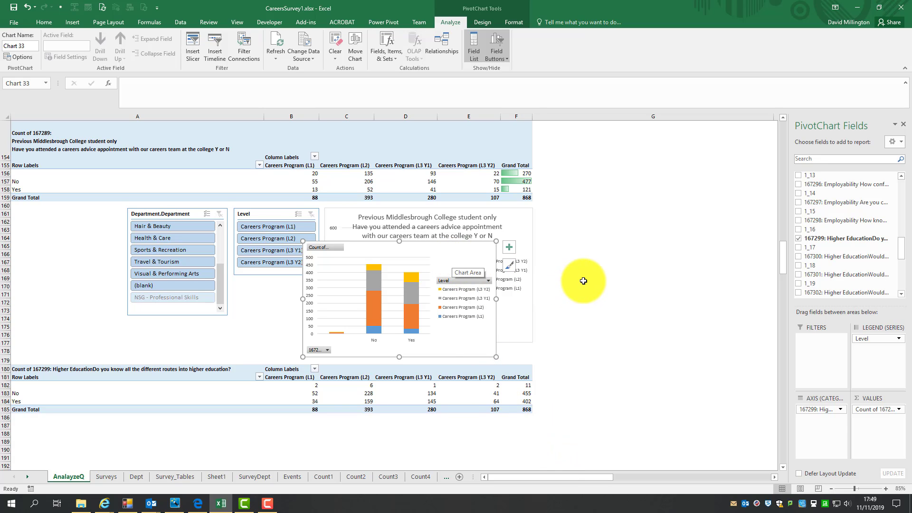
- Position and widen the PivotChart below the new PivotTable and hide all its field buttons
scroll(578, 272, "down", 3)
left_click_drag(472, 169, 507, 347)
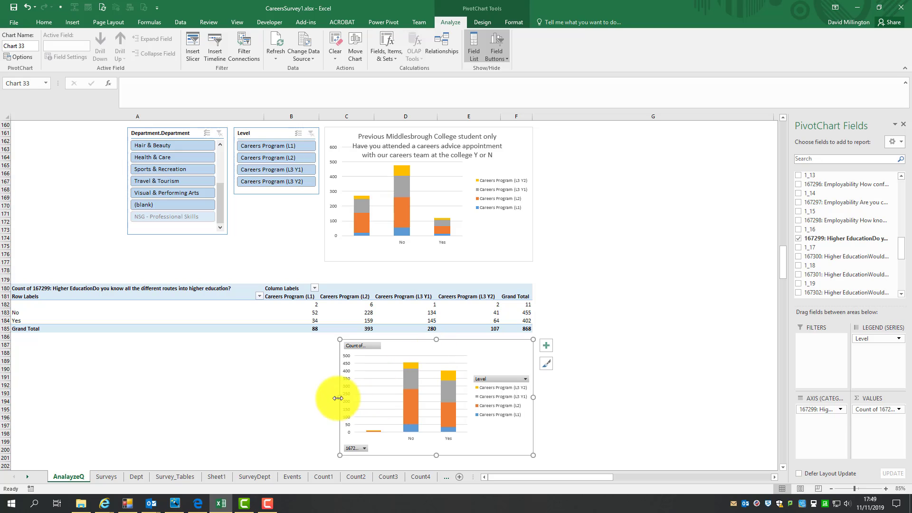
mouse_move(339, 398)
left_mouse_down()
mouse_move(303, 399)
mouse_move(323, 404)
left_mouse_up()
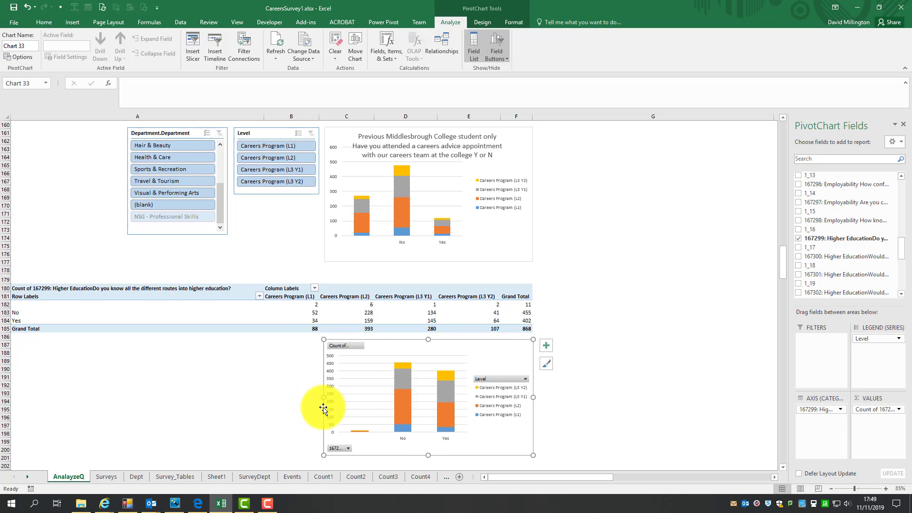
right_click(360, 344)
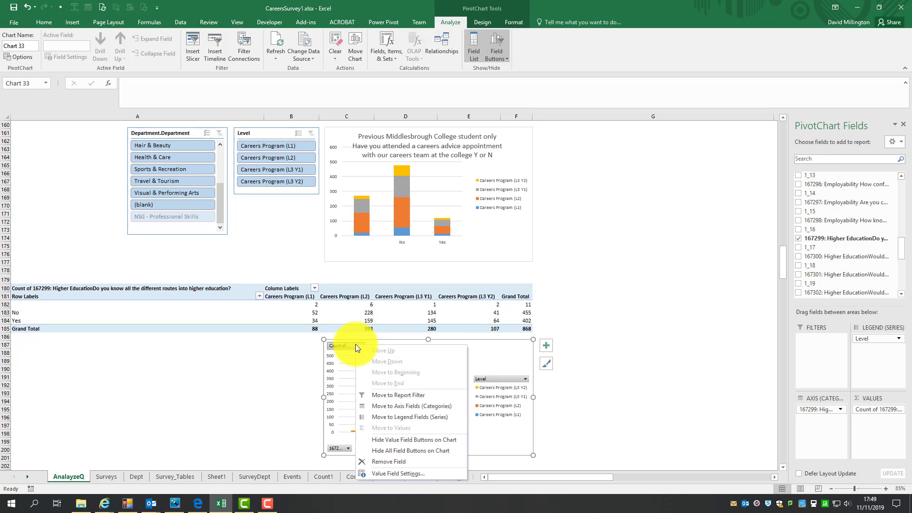
left_click(401, 452)
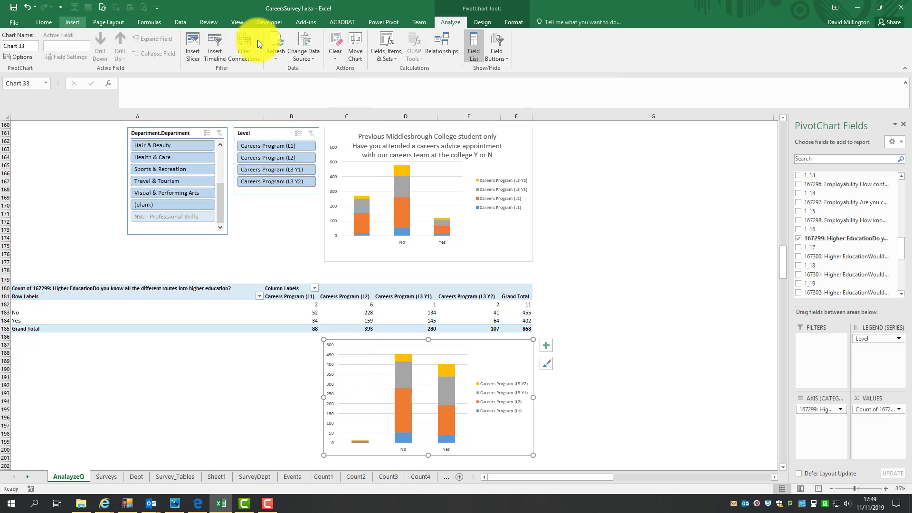
- Add a chart title above the PivotChart
left_click(481, 22)
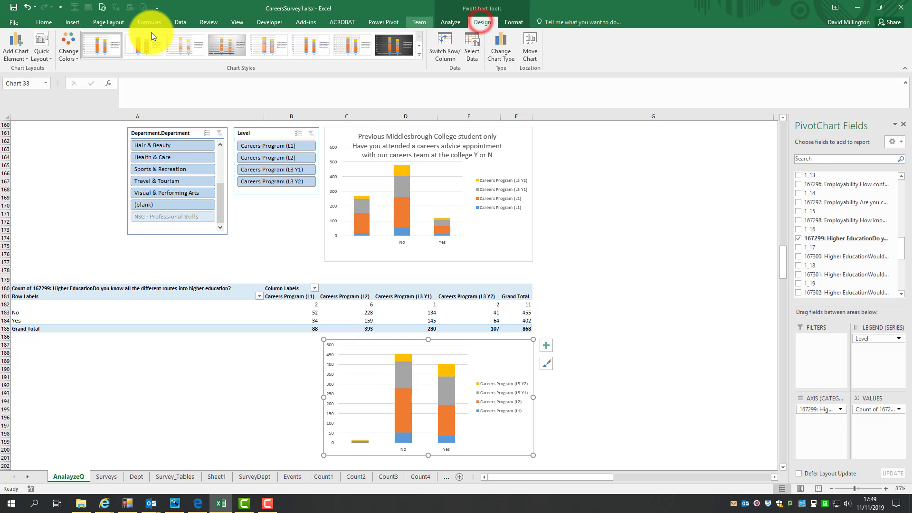
left_click(19, 48)
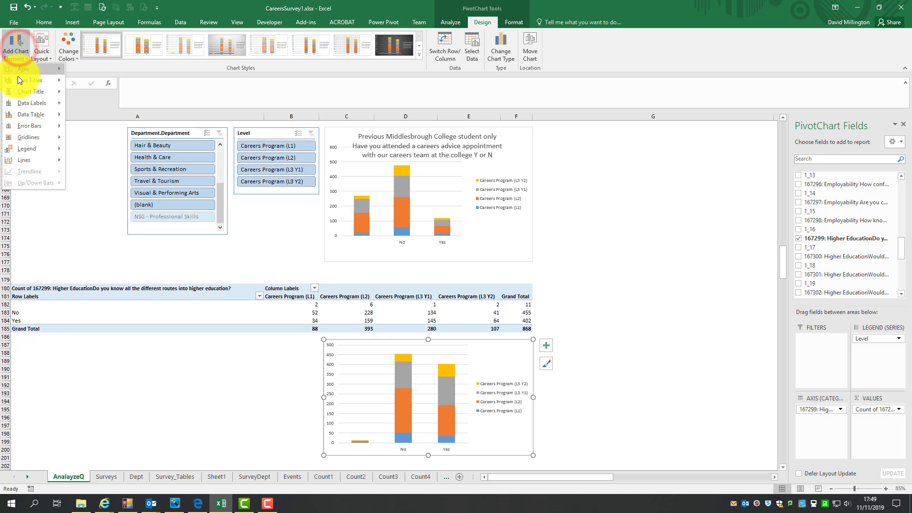
mouse_move(15, 91)
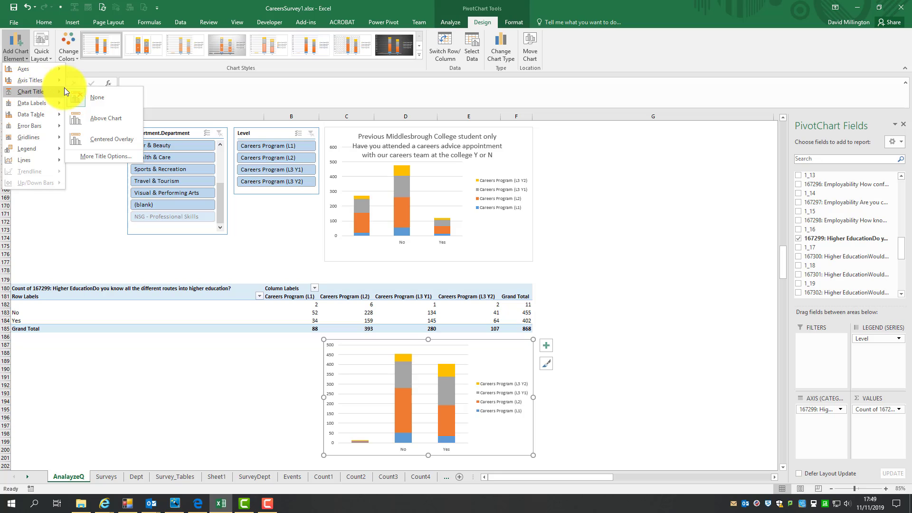
left_click(106, 118)
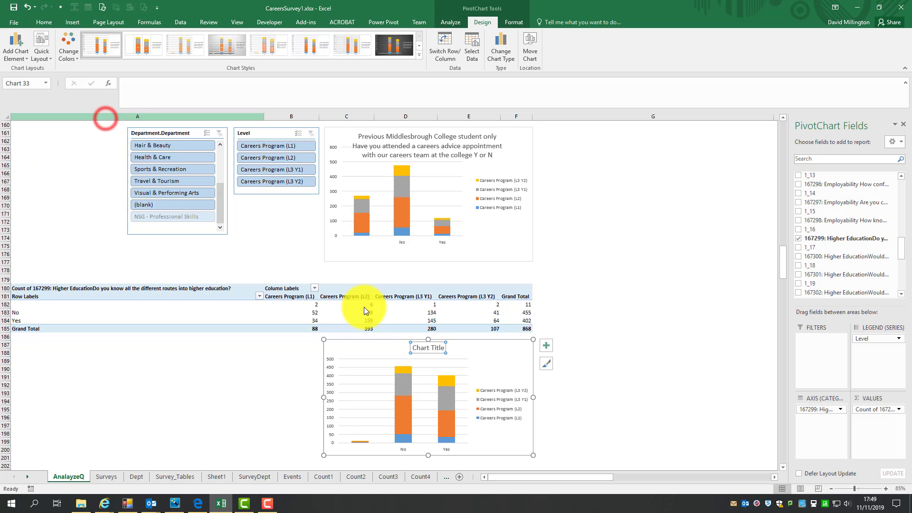
- Copy the question wording from the PivotTable's header cell and paste it as the PivotChart title
left_click(115, 291)
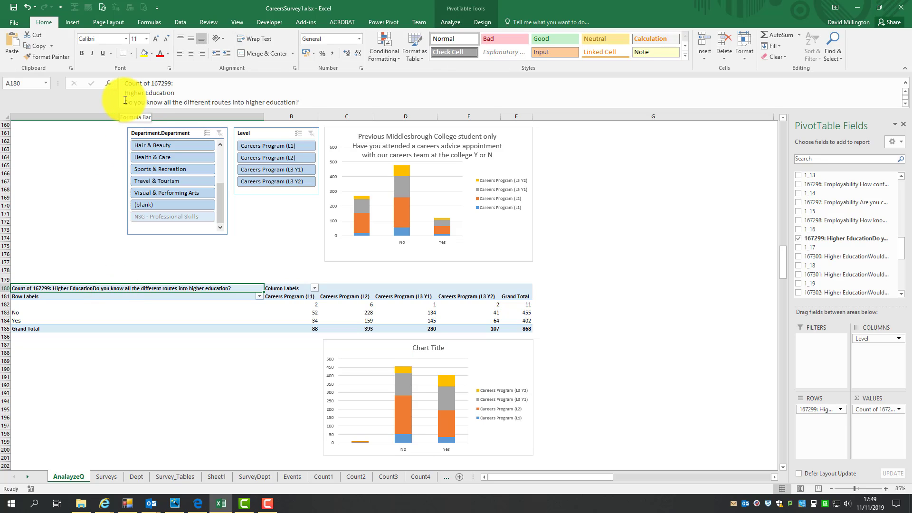
left_click_drag(125, 102, 295, 99)
right_click(280, 105)
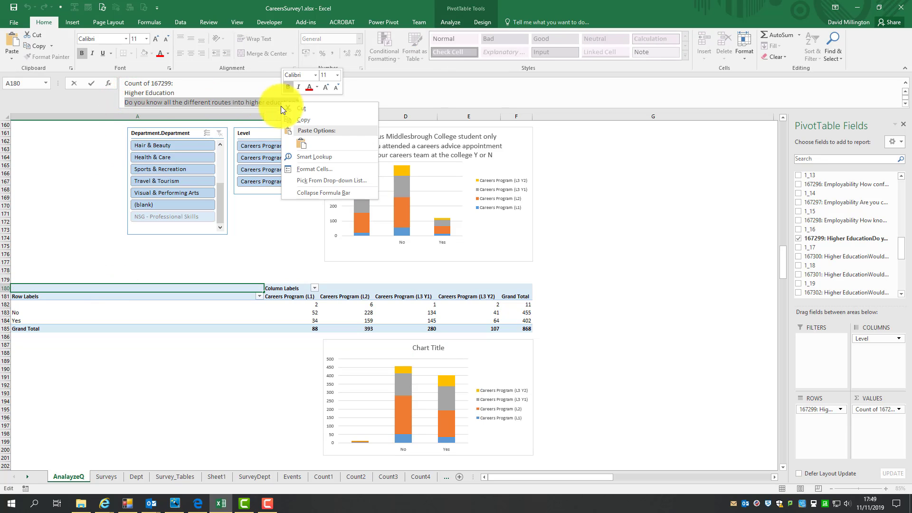
left_click(303, 119)
left_click(421, 348)
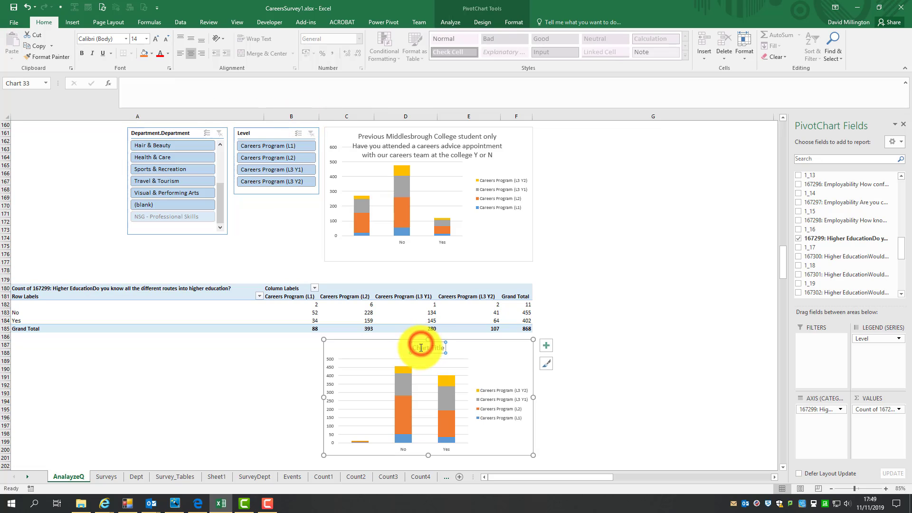
triple_click(419, 348)
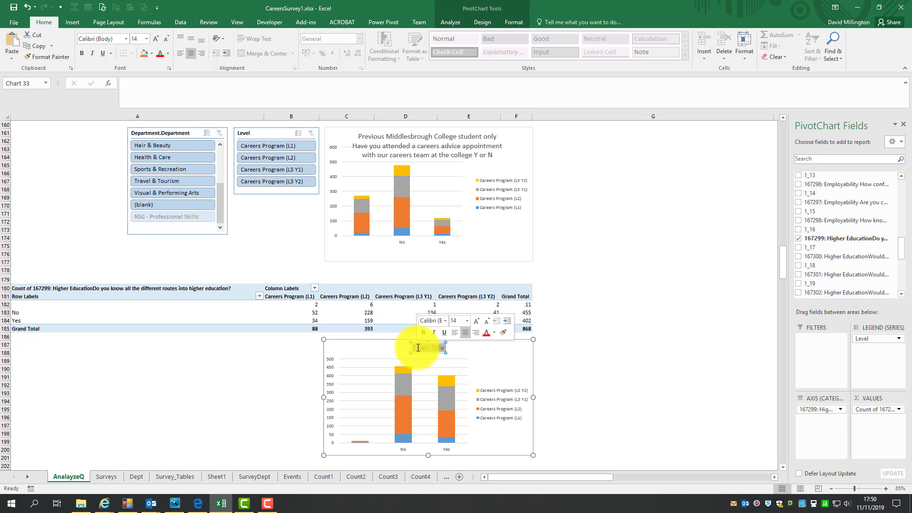
key("ctrl+v")
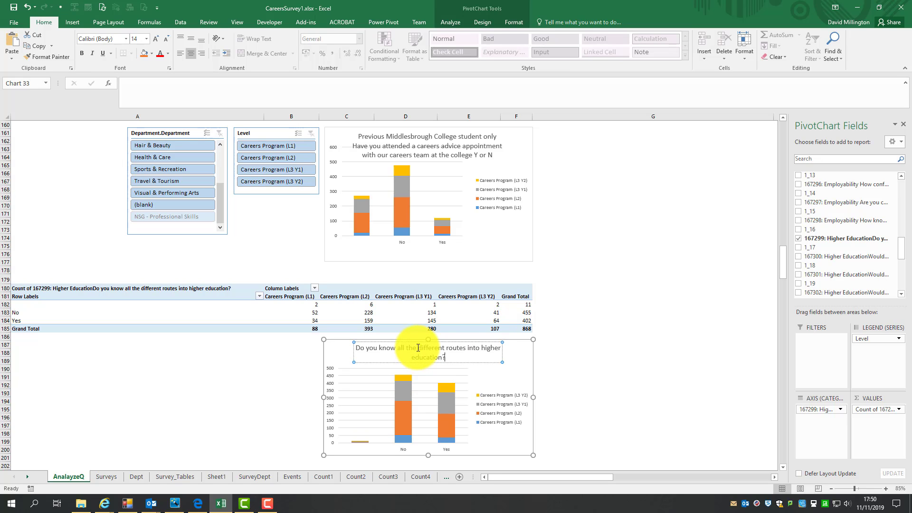
left_click(589, 311)
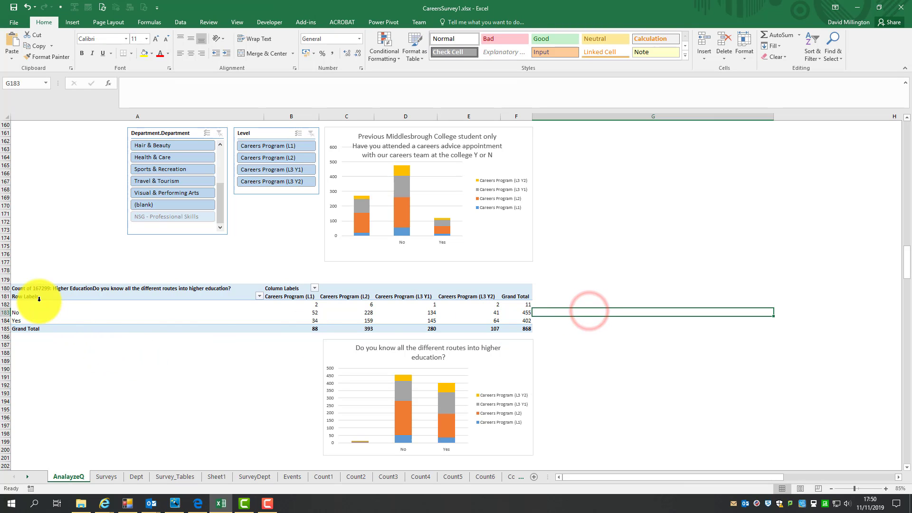
- Copy the question wording from the PivotTable header and paste it into A179 as a heading above the PivotTable
left_click(44, 288)
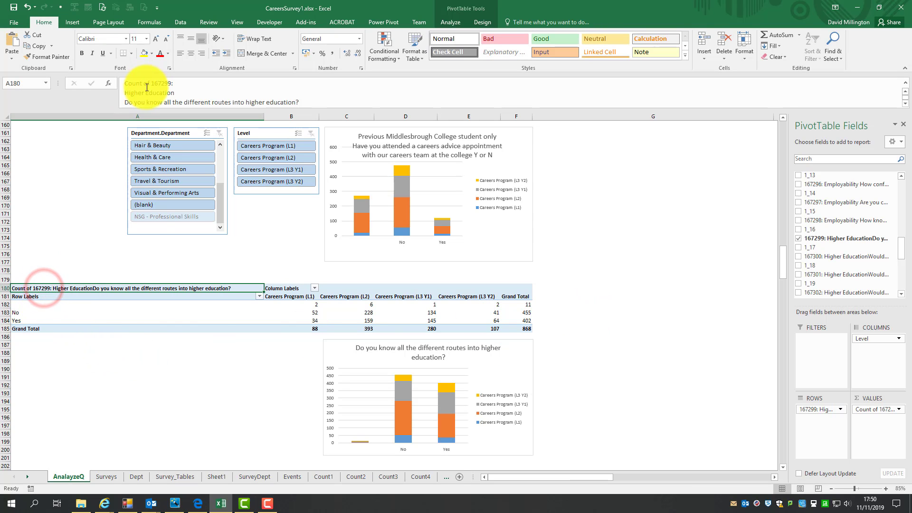
left_click(124, 90)
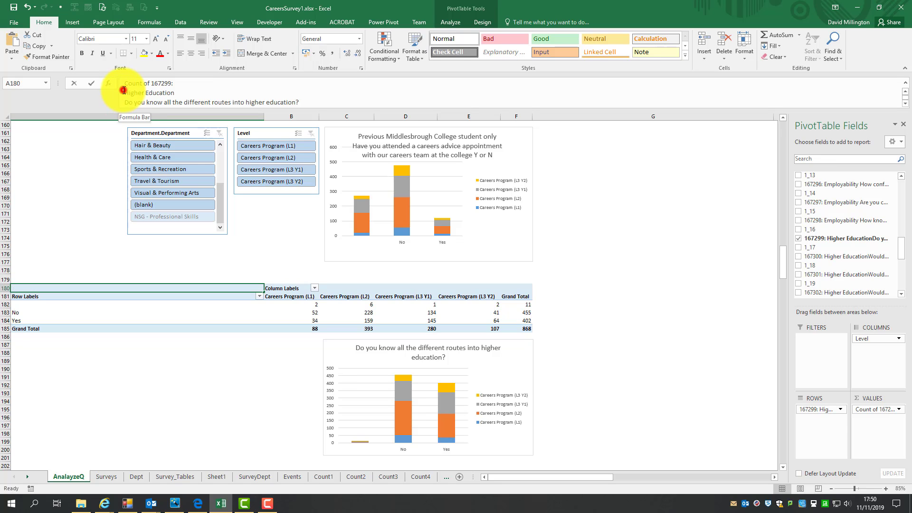
key("Escape")
left_click_drag(122, 102, 295, 101)
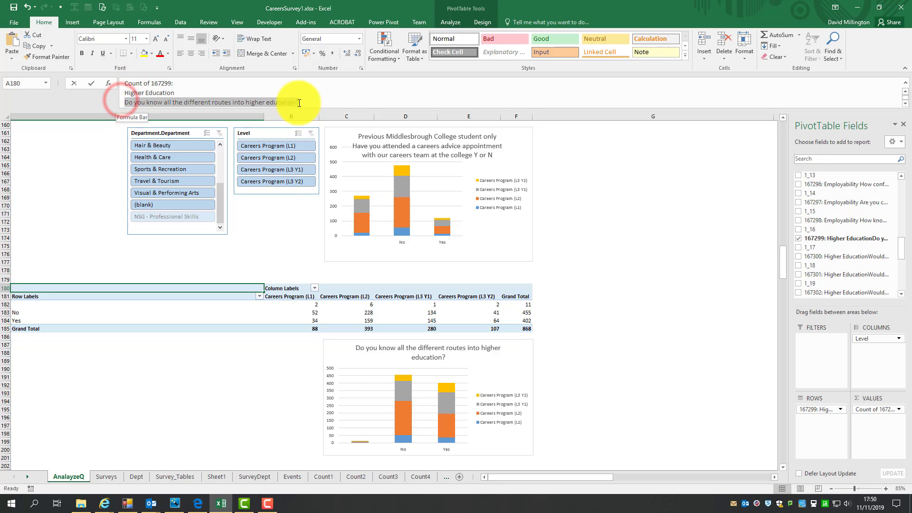
right_click(287, 100)
left_click(305, 119)
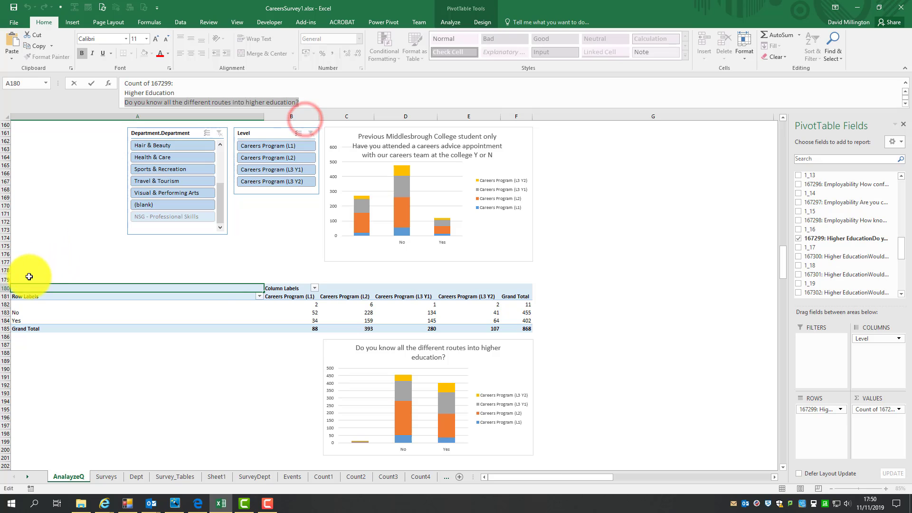
left_click(25, 276)
right_click(21, 278)
left_click(41, 319)
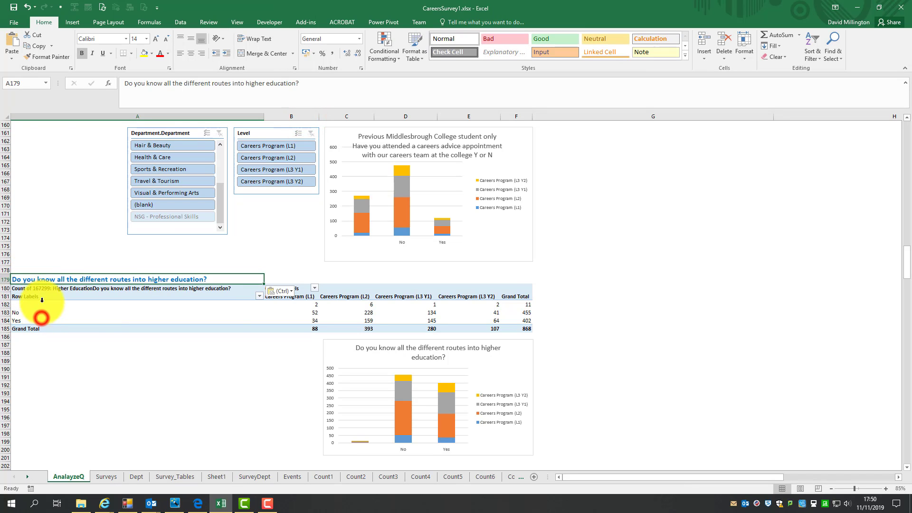
- Insert Level and Department.Department slicers for the new PivotTable
scroll(109, 252, "up", 3)
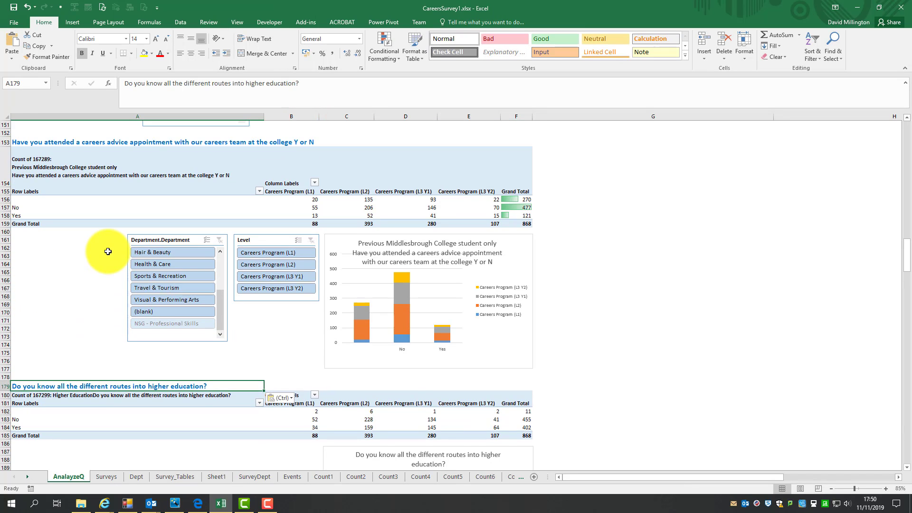
scroll(108, 251, "down", 5)
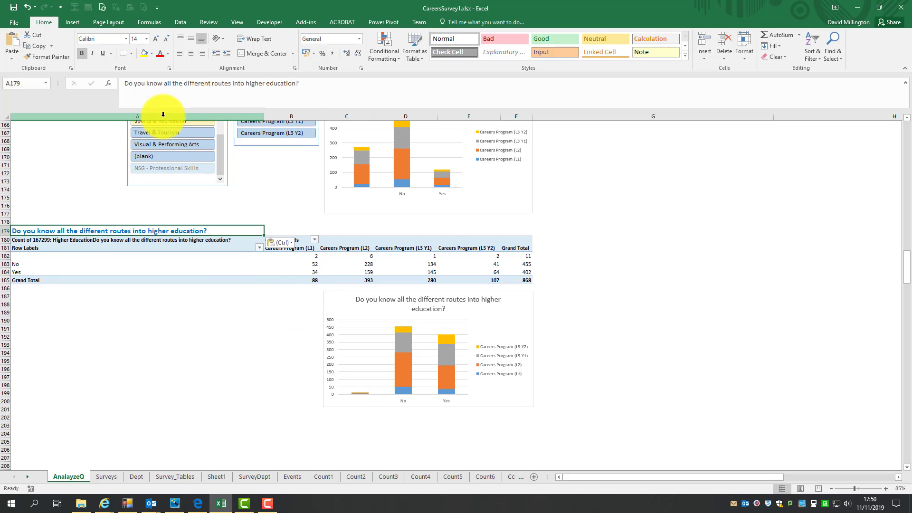
left_click(229, 257)
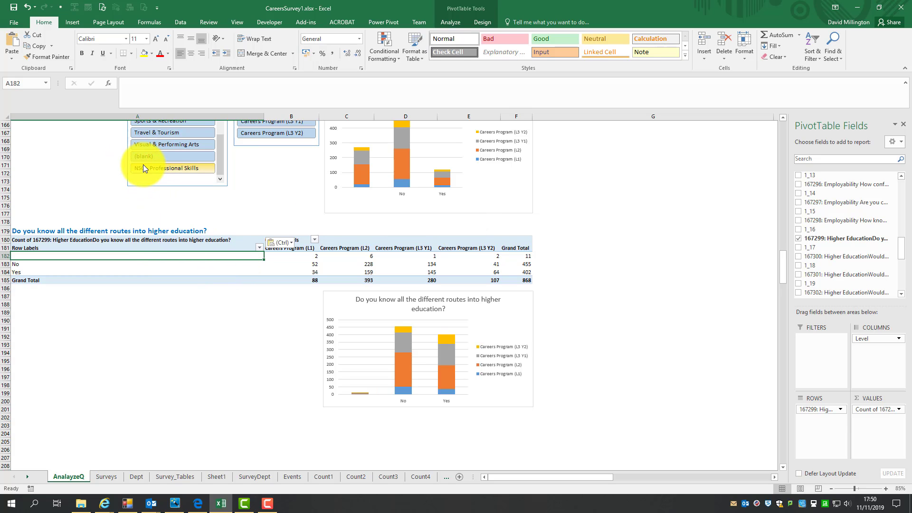
left_click(72, 23)
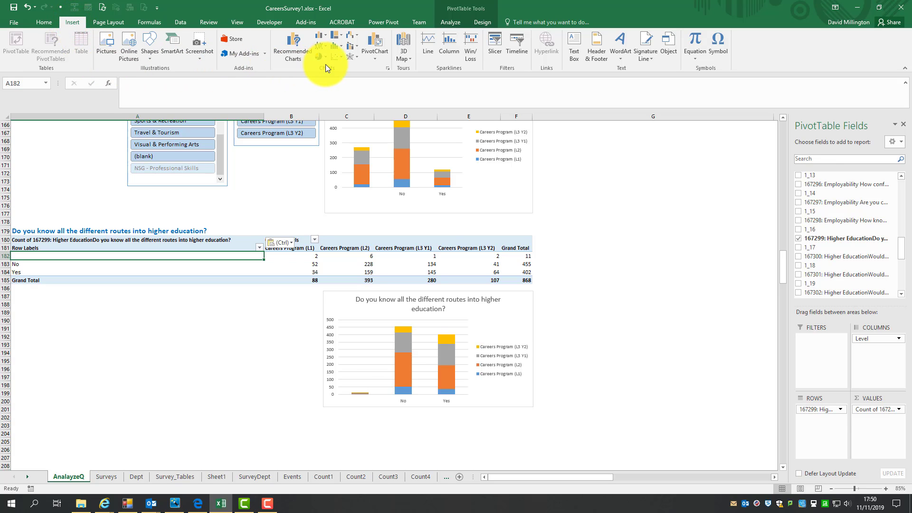
left_click(498, 41)
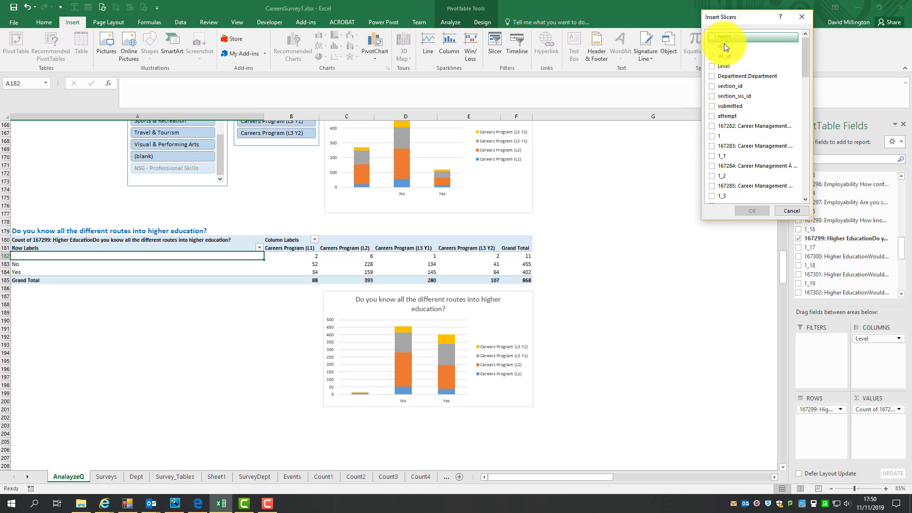
left_click(713, 66)
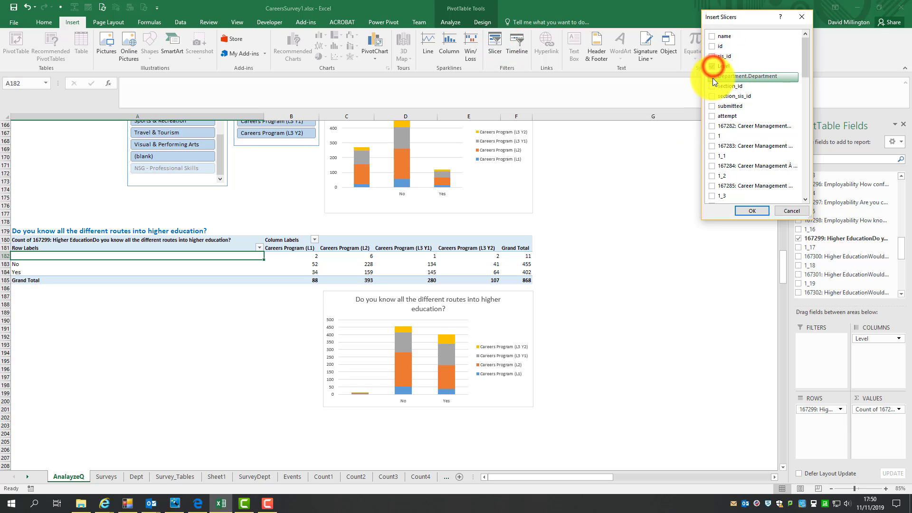
left_click(713, 76)
left_click(750, 210)
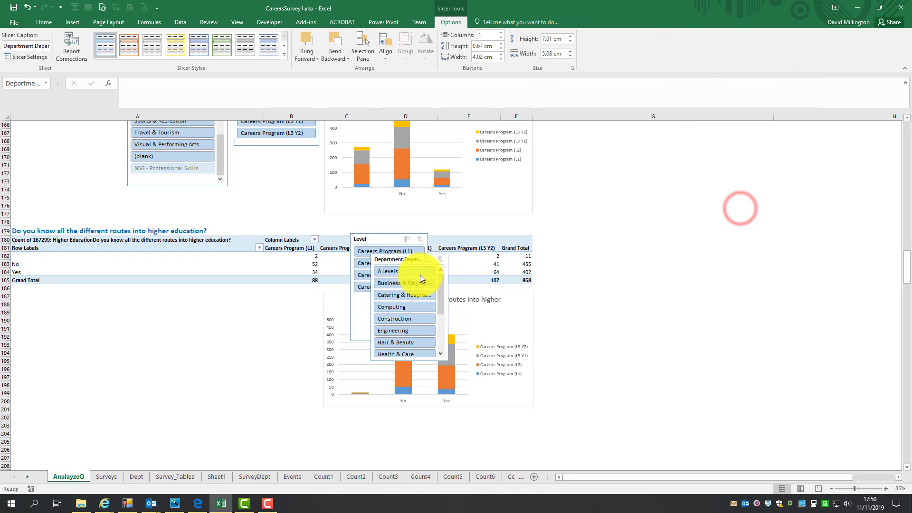
- Move the Department and Level slicers below the PivotTable, to the left of the PivotChart
left_click(393, 261)
left_click_drag(366, 269, 108, 310)
left_click_drag(369, 240, 265, 296)
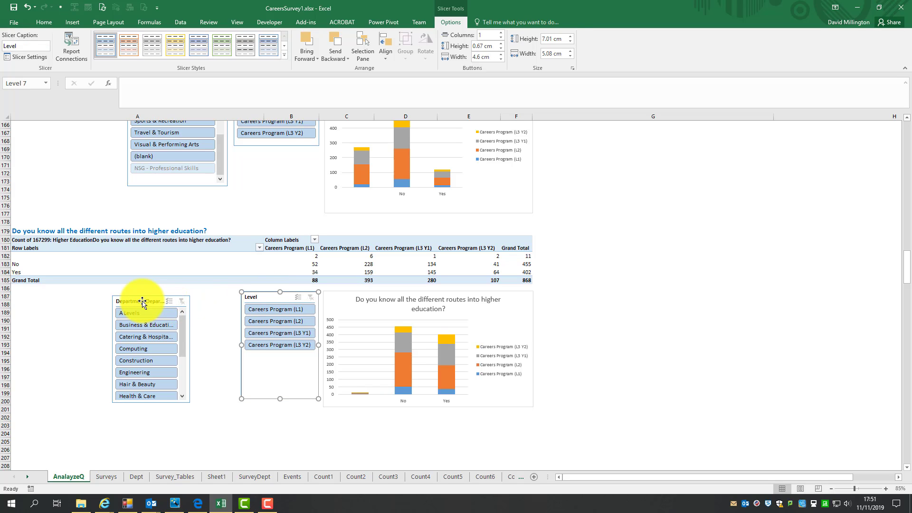
left_click_drag(141, 301, 187, 298)
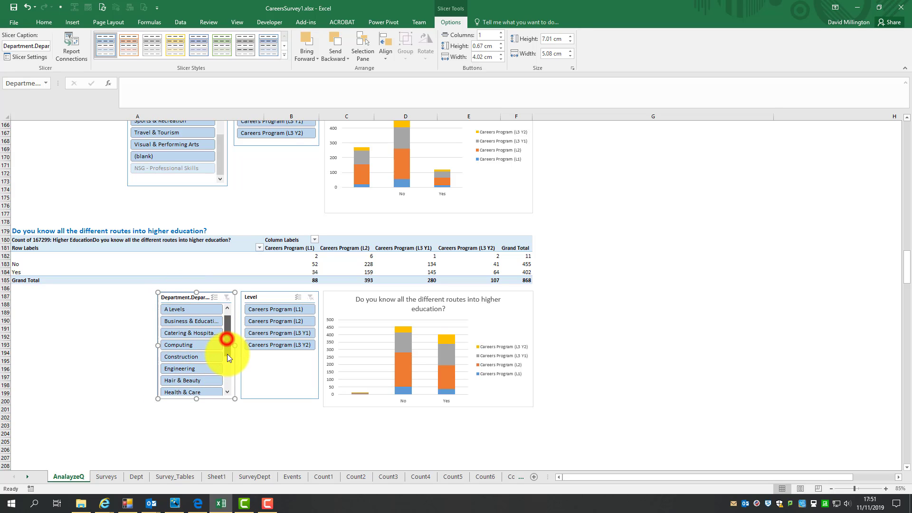
- Resize the Department slicer's width and shorten the Level slicer to about 4.27 cm high
left_click_drag(227, 355, 227, 369)
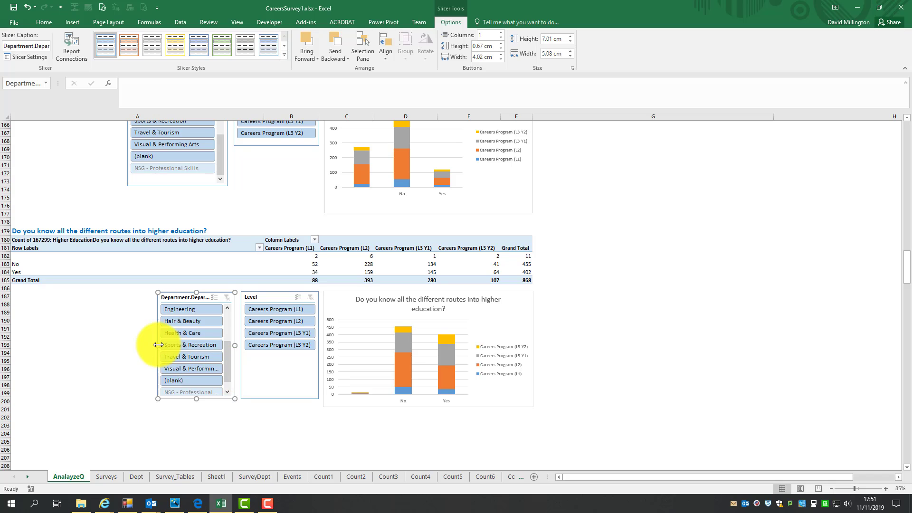
left_click_drag(155, 344, 128, 346)
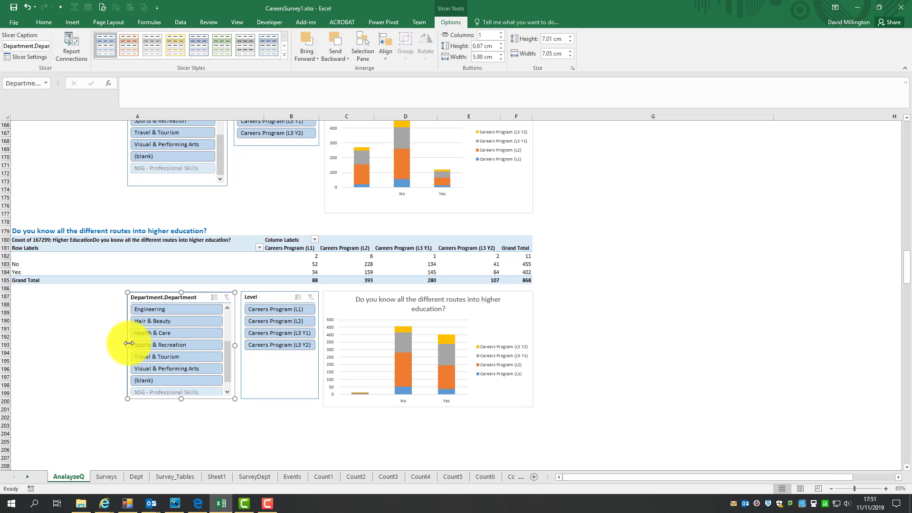
left_click_drag(128, 345, 143, 344)
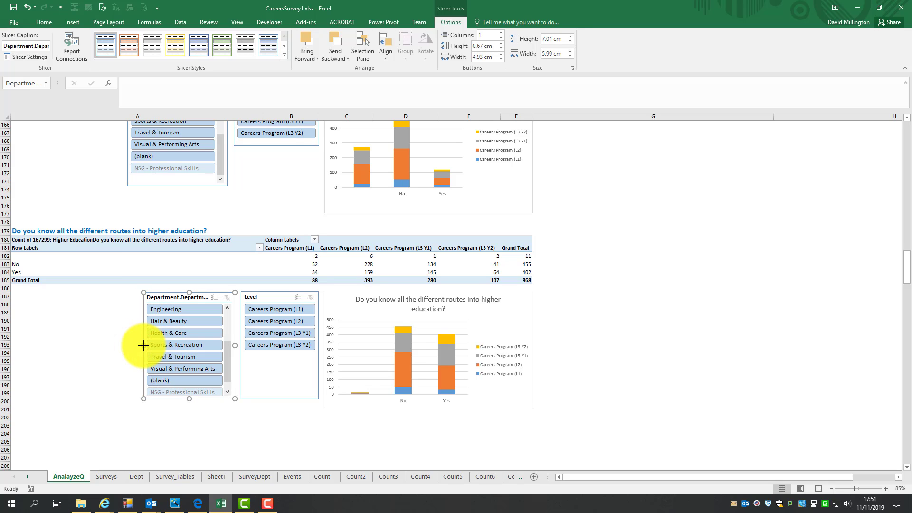
left_click(305, 397)
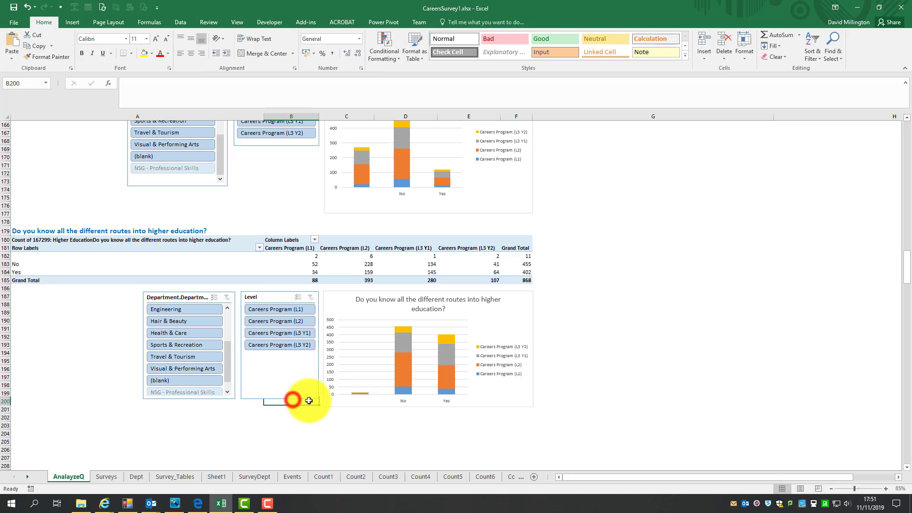
left_click_drag(306, 398, 319, 356)
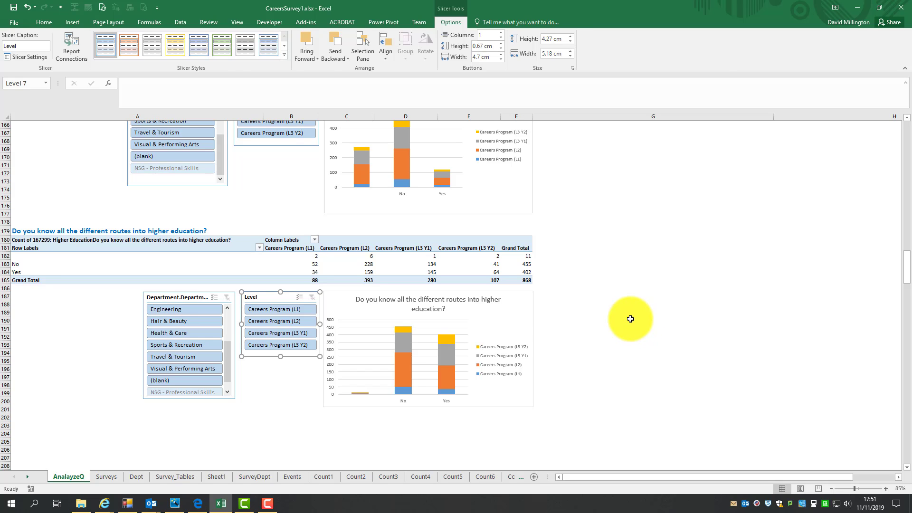
left_click(630, 318)
- Group the two slicers together with the PivotChart
left_click(189, 297)
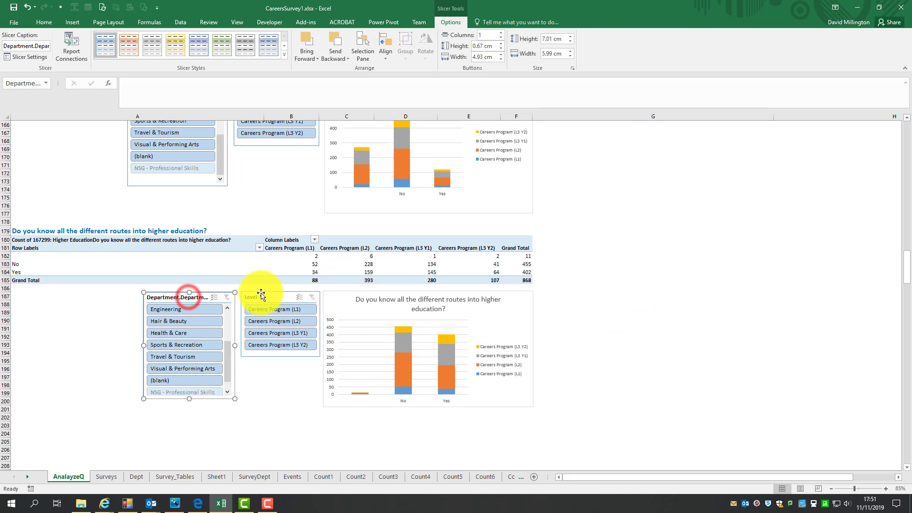
left_click(260, 296, "ctrl")
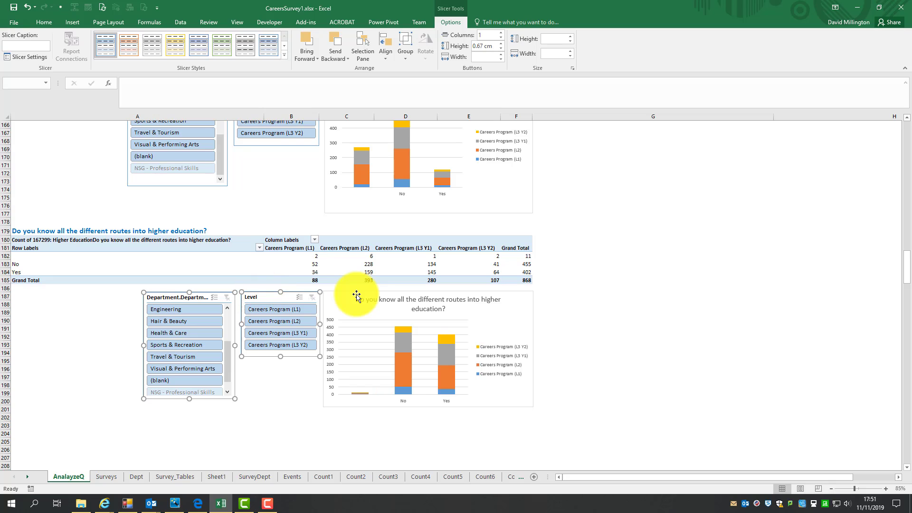
left_click(353, 296, "ctrl")
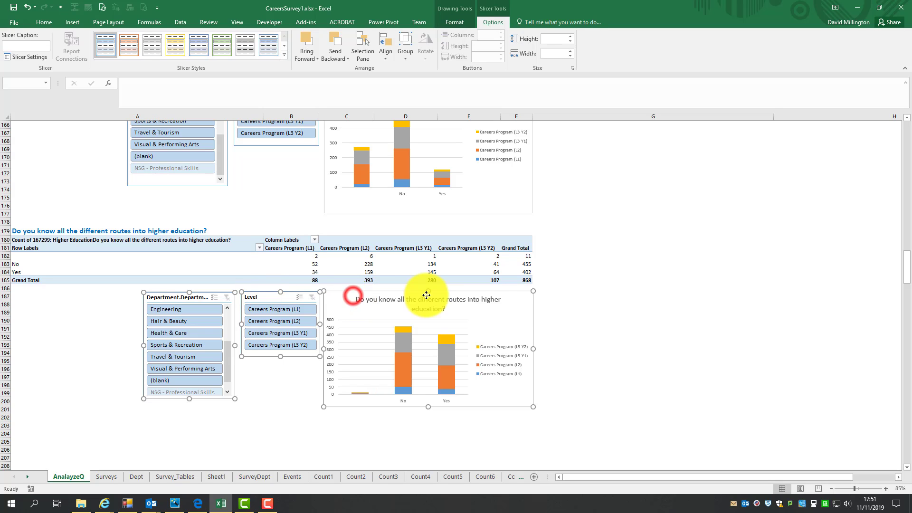
right_click(516, 298)
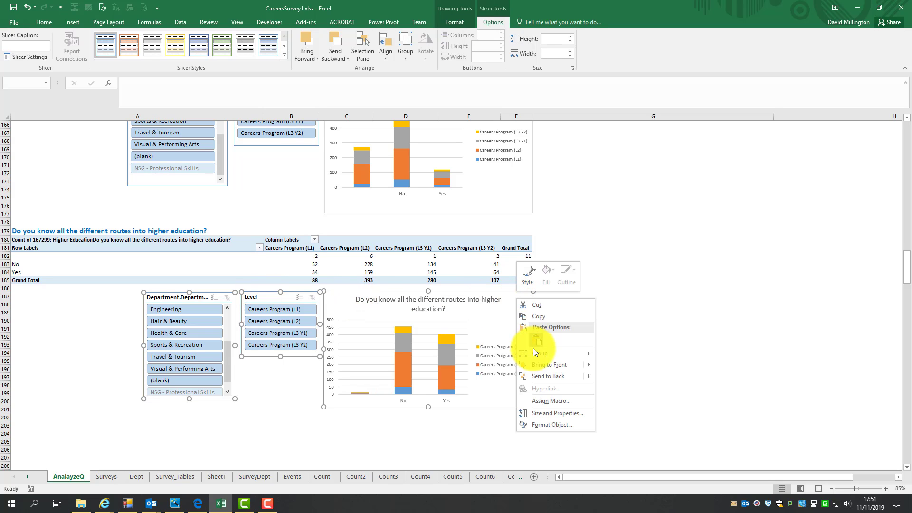
left_click(612, 356)
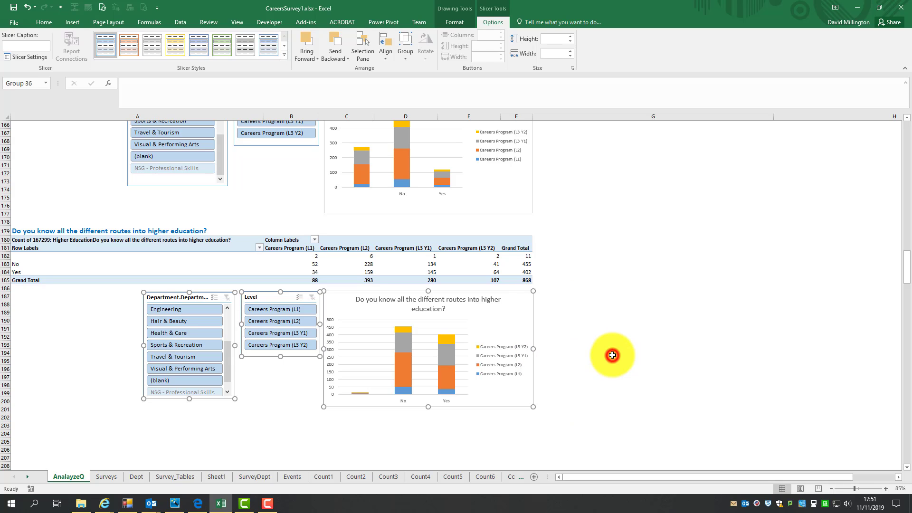
left_click(653, 320)
- Test the Department slicer by filtering to Engineering, then clear the filter and select the group
left_click(267, 289)
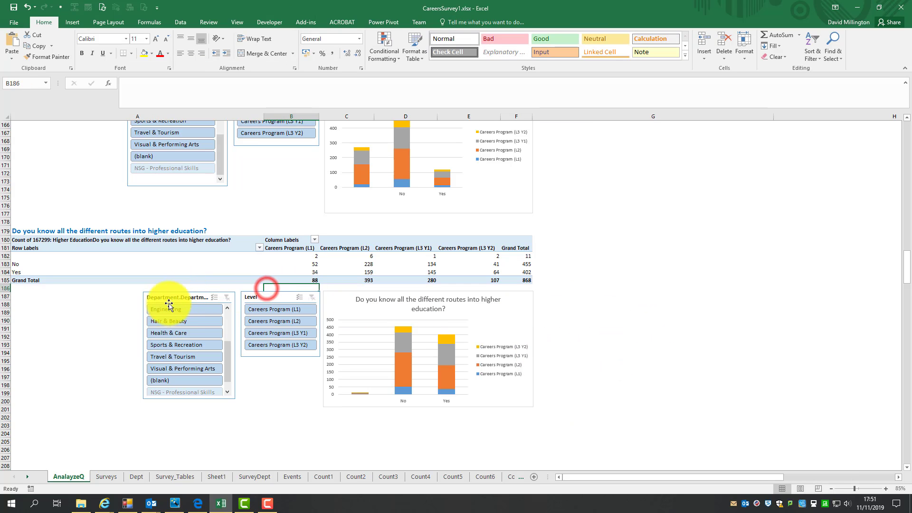
left_click(213, 307)
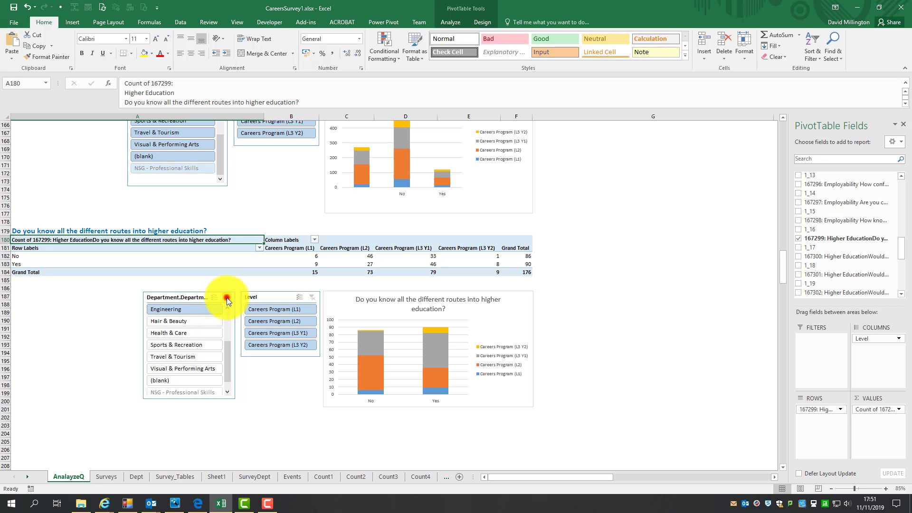
left_click(226, 297)
left_click(509, 302)
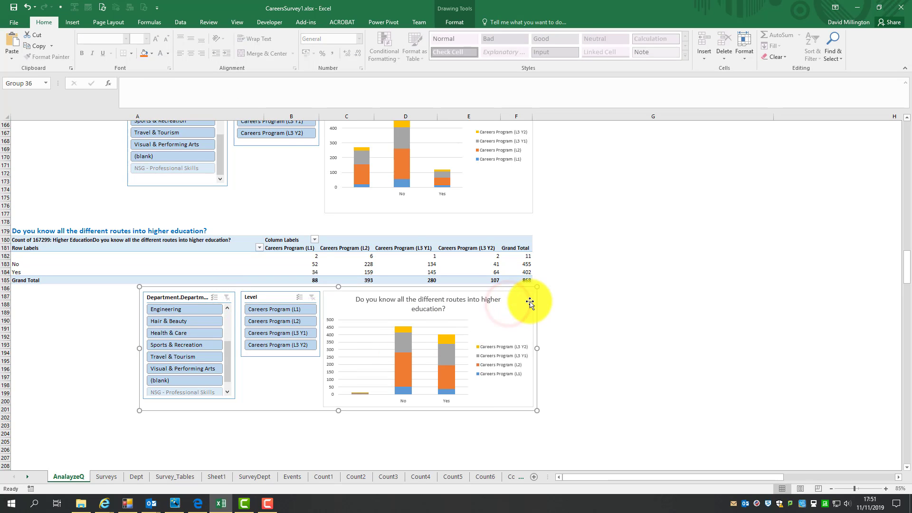